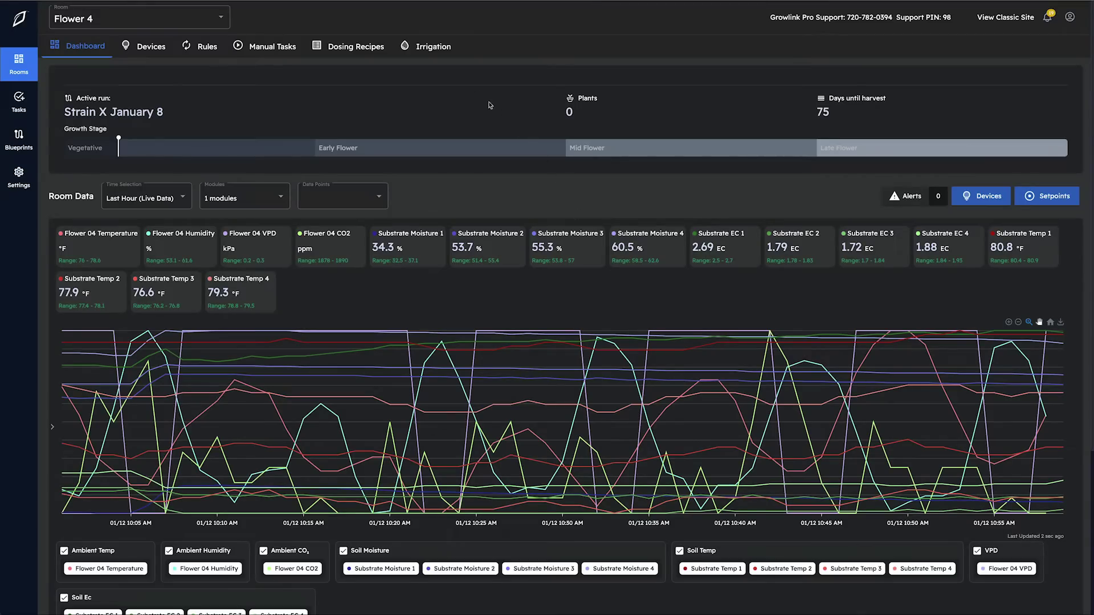
Step: Start a new Copilot Program in the irrigation section of the Flower 4 room
left_click(429, 48)
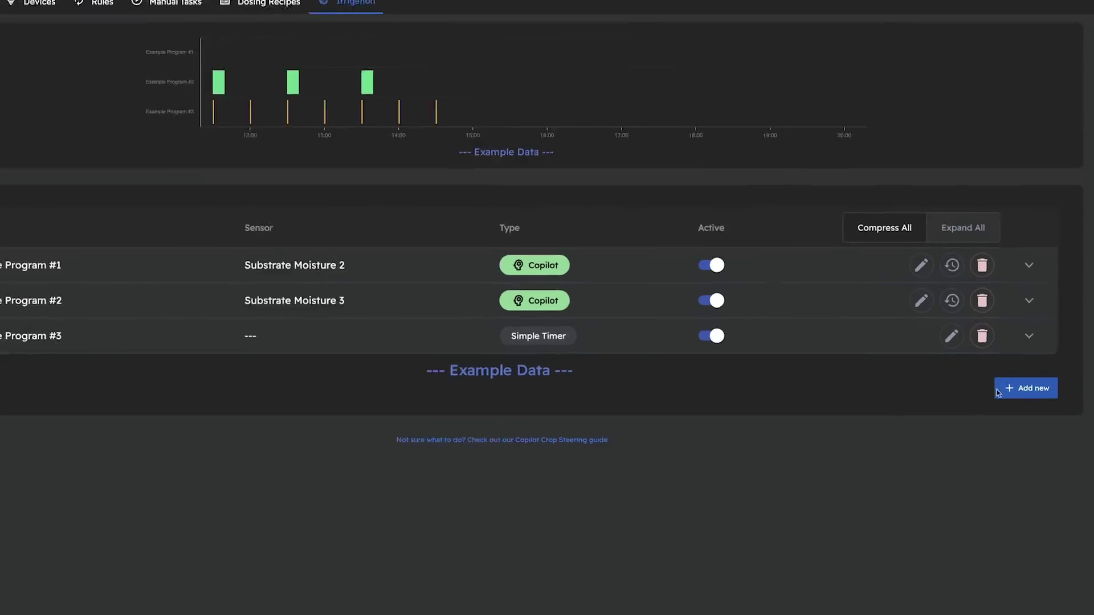
left_click(1017, 394)
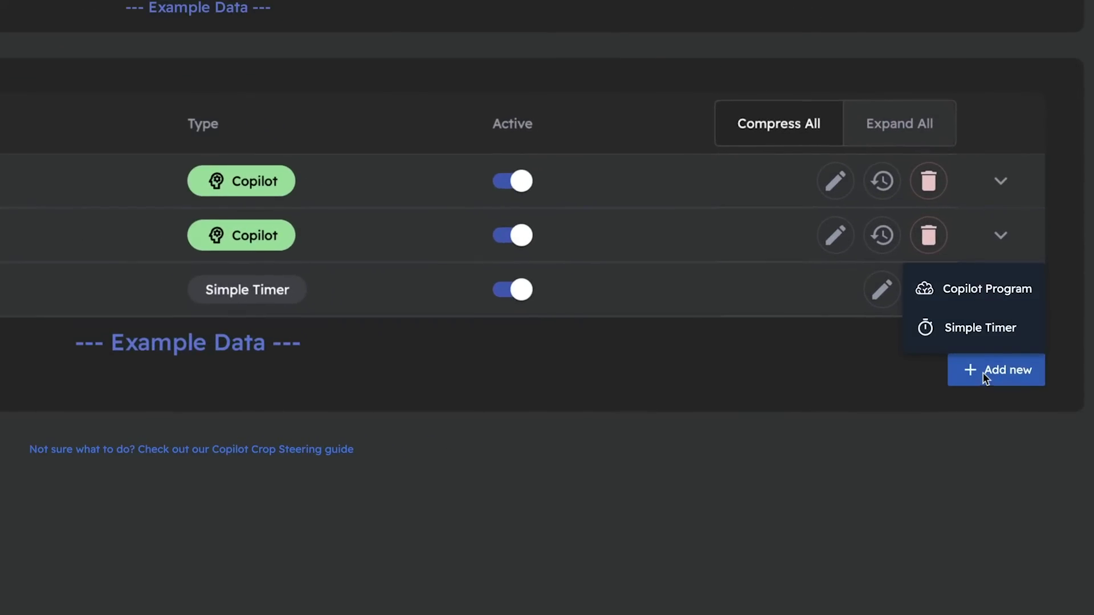
left_click(971, 292)
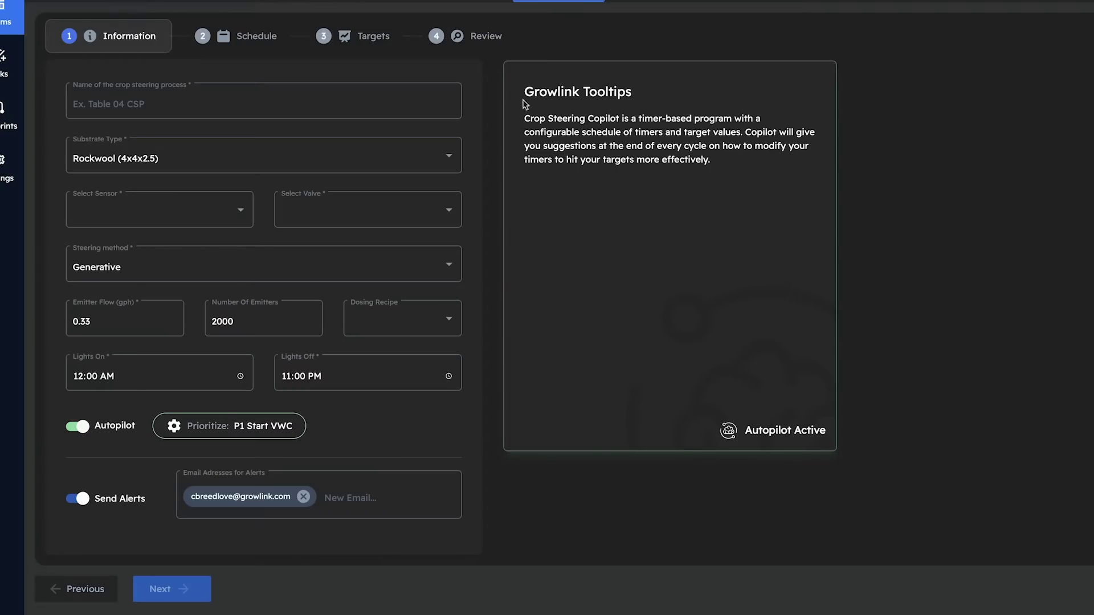
Step: Name the crop steering process Table 04 and set its substrate type to Rockwool (6x6x6)
left_click(144, 105)
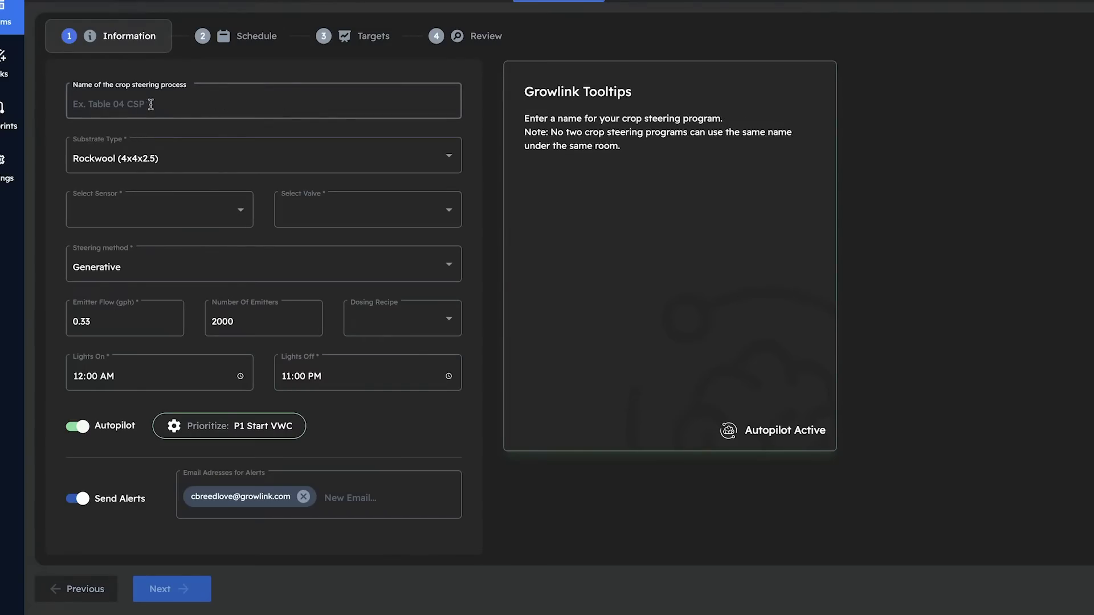
type("Table 04")
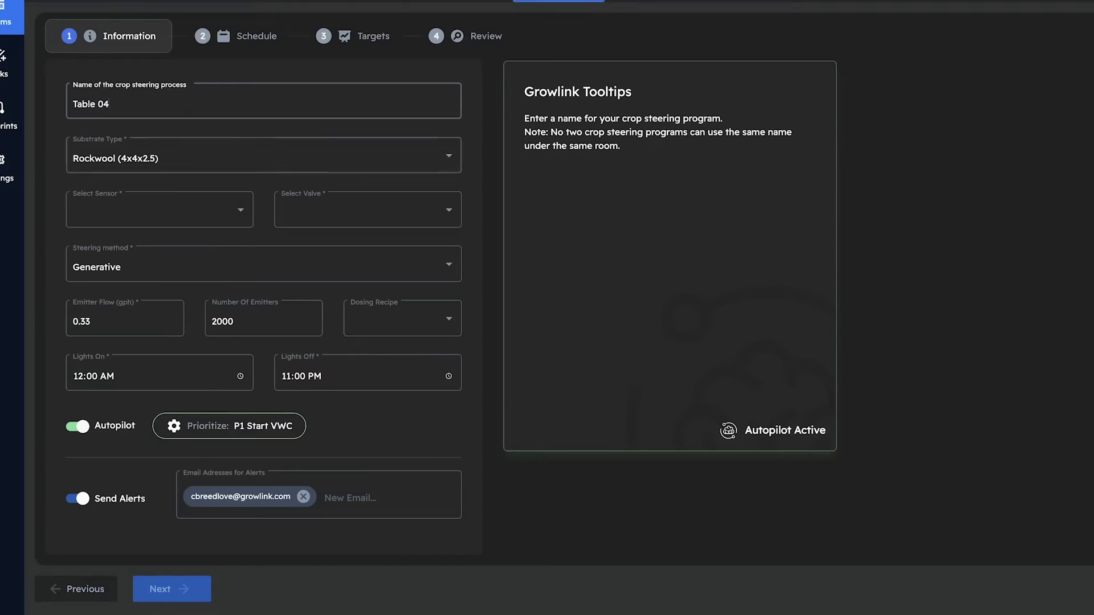
left_click(263, 155)
key("Down")
key("Down")
key("Return")
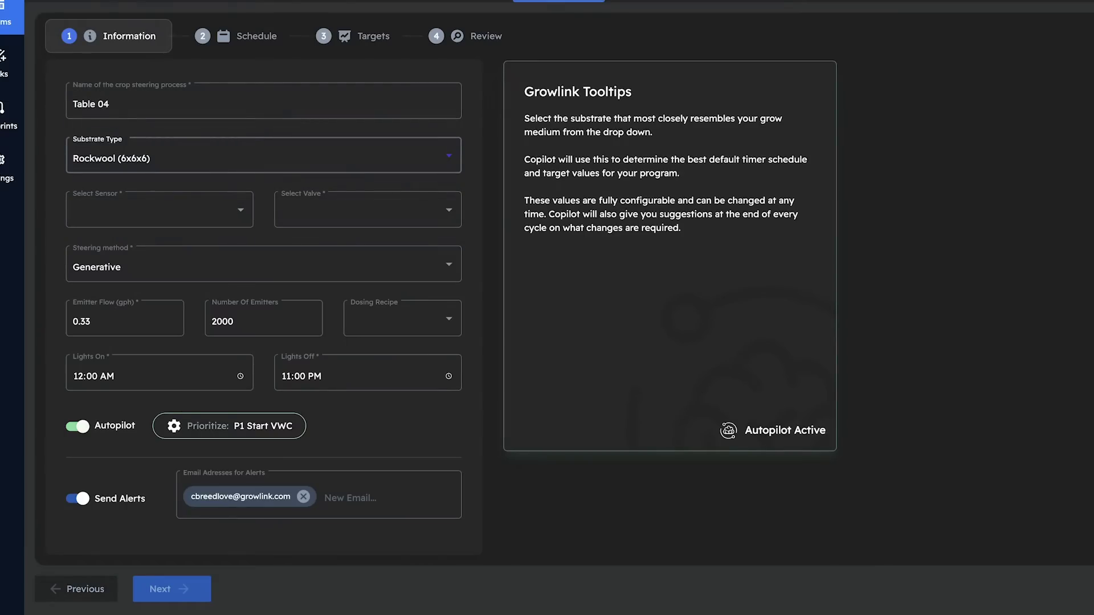
Step: Assign the Substrate Moisture 4 sensor and the Flower 04 - Valve #4 valve to the program
left_click(159, 210)
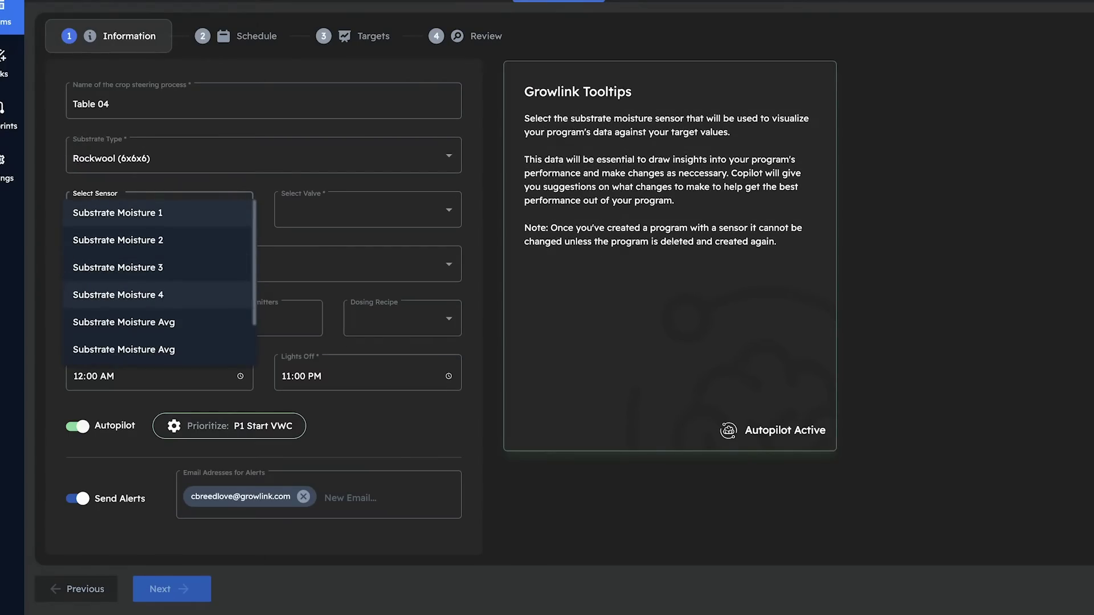
key("Return")
key("Tab")
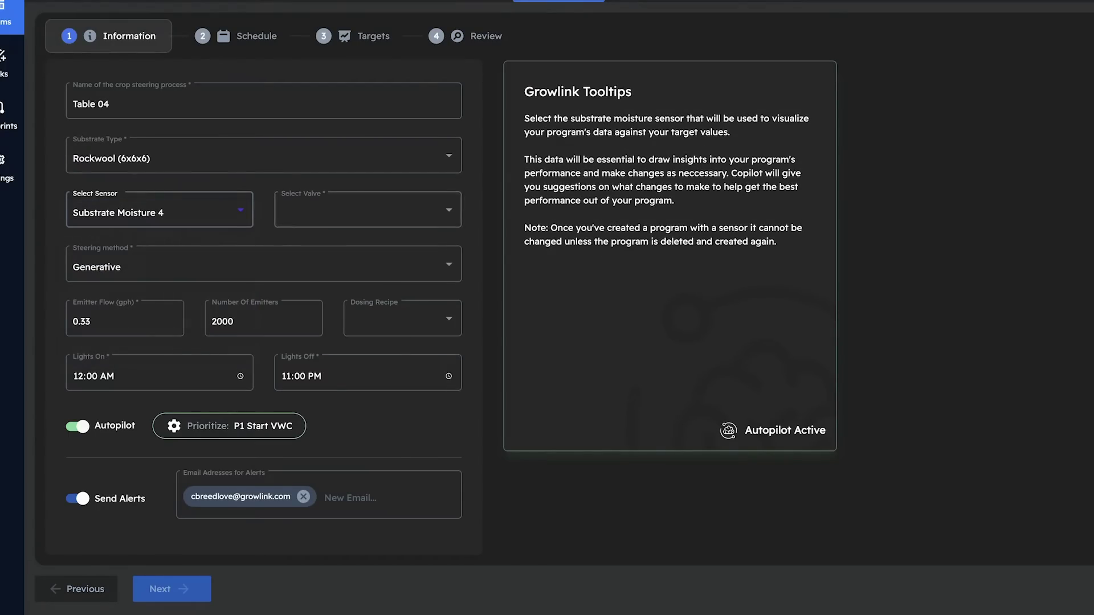
key("Down")
left_click(326, 295)
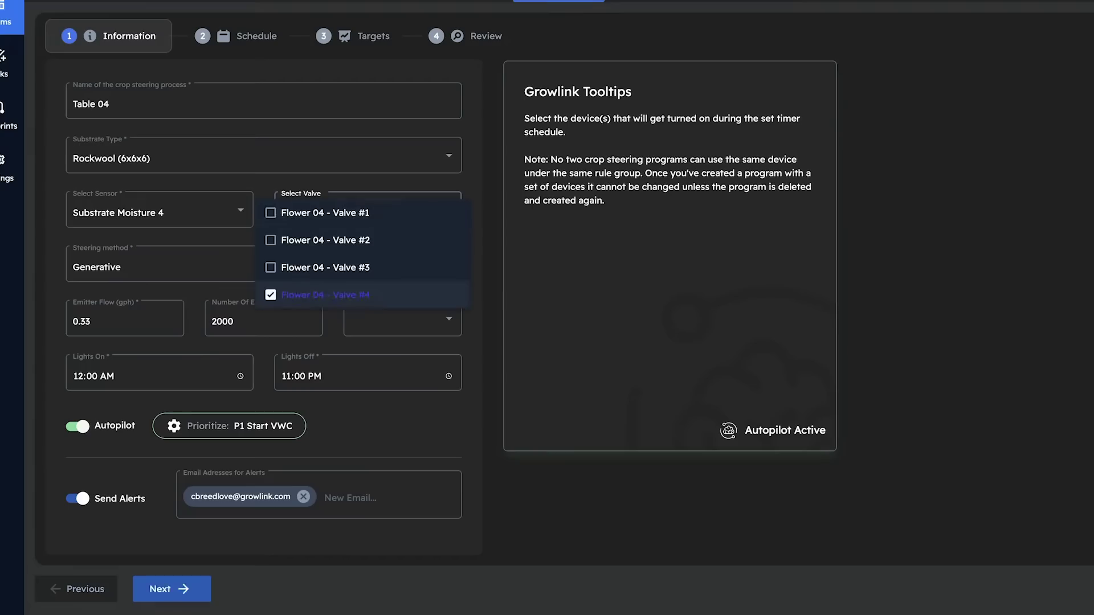
key("Escape")
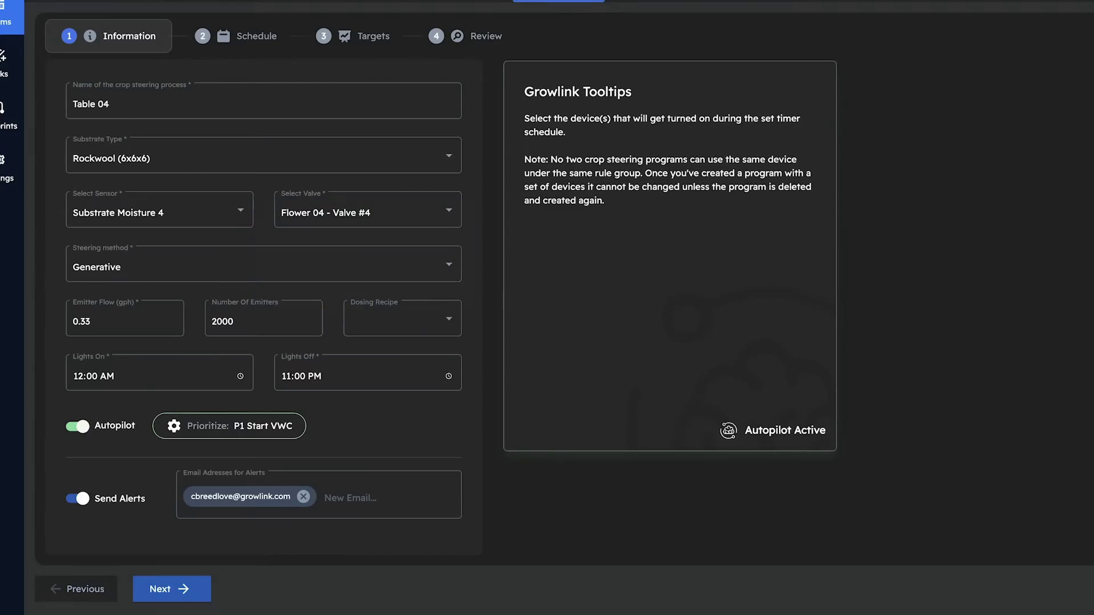
Step: Set the program's steering method to Vegetative
key("Tab")
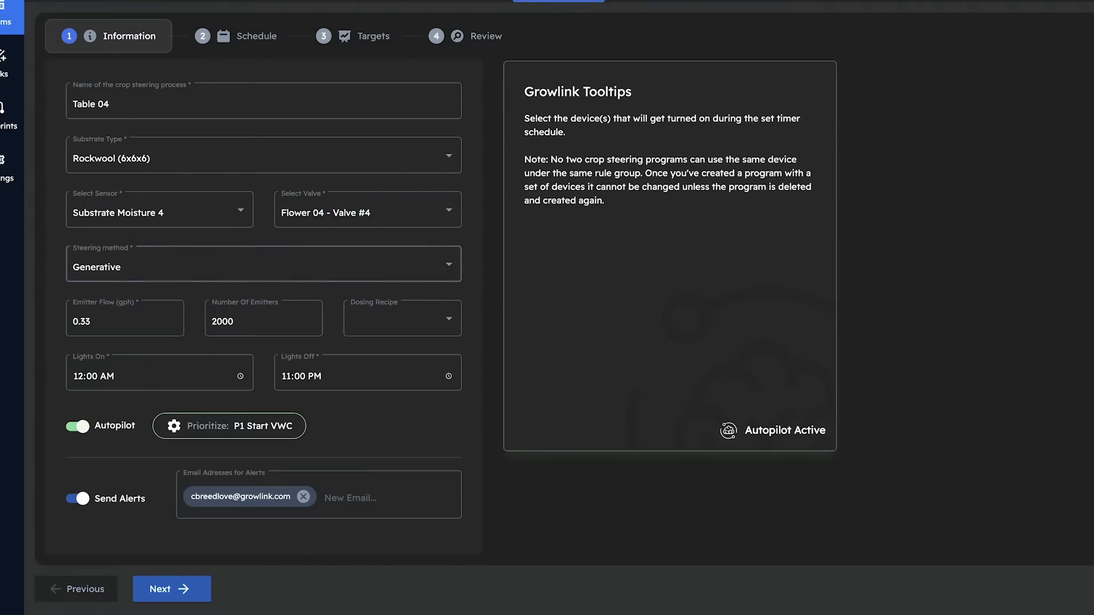
left_click(263, 266)
key("Down")
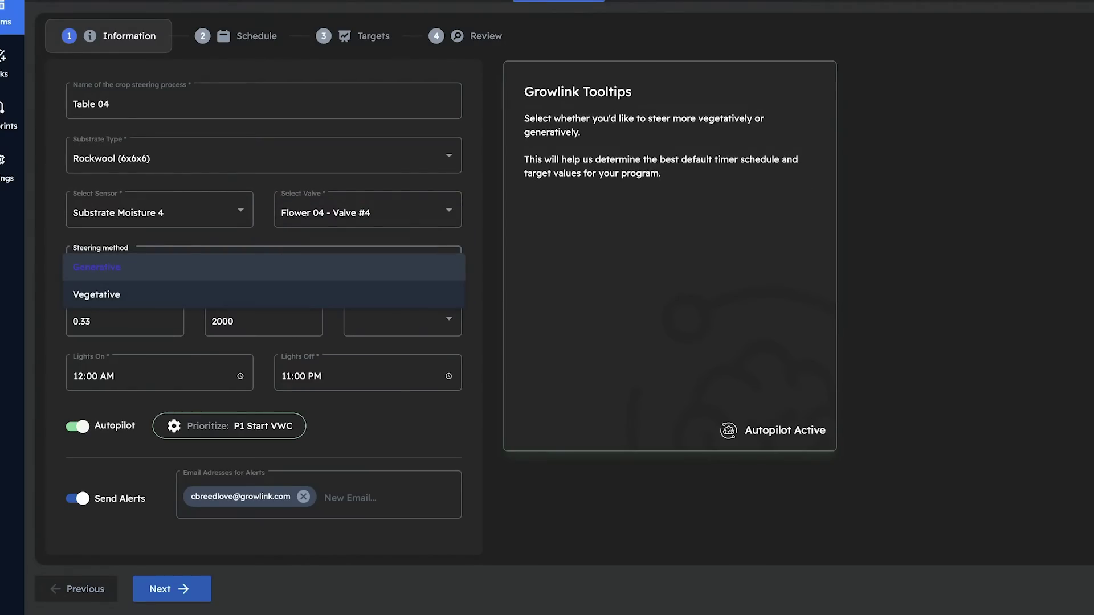
key("Return")
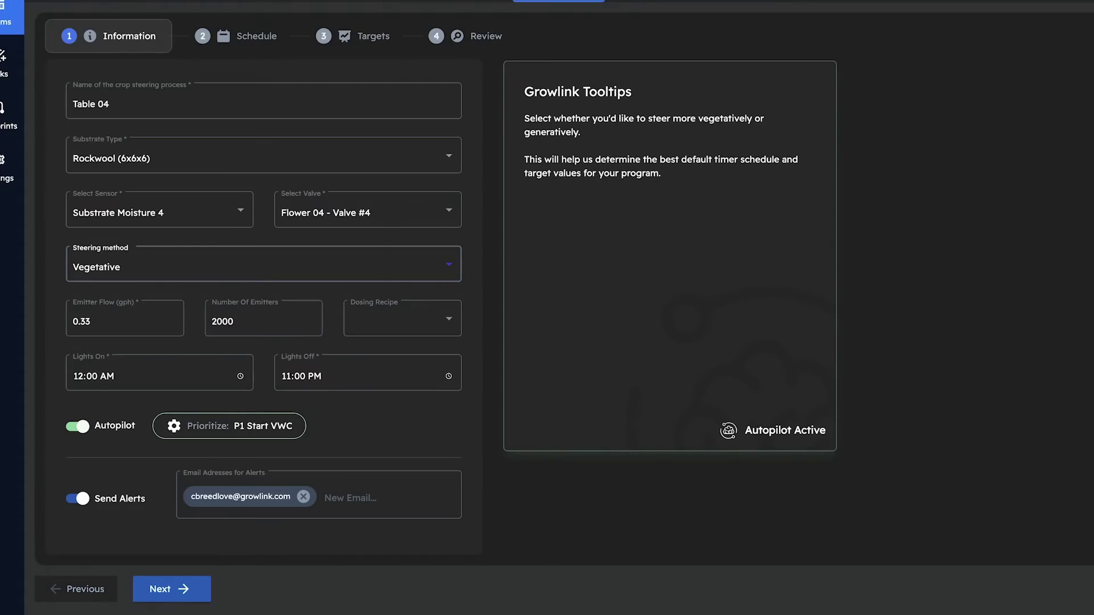
Step: Set the emitter flow to 0.5 gph and the number of emitters to 2
left_click(92, 322)
left_click_drag(91, 321, 78, 321)
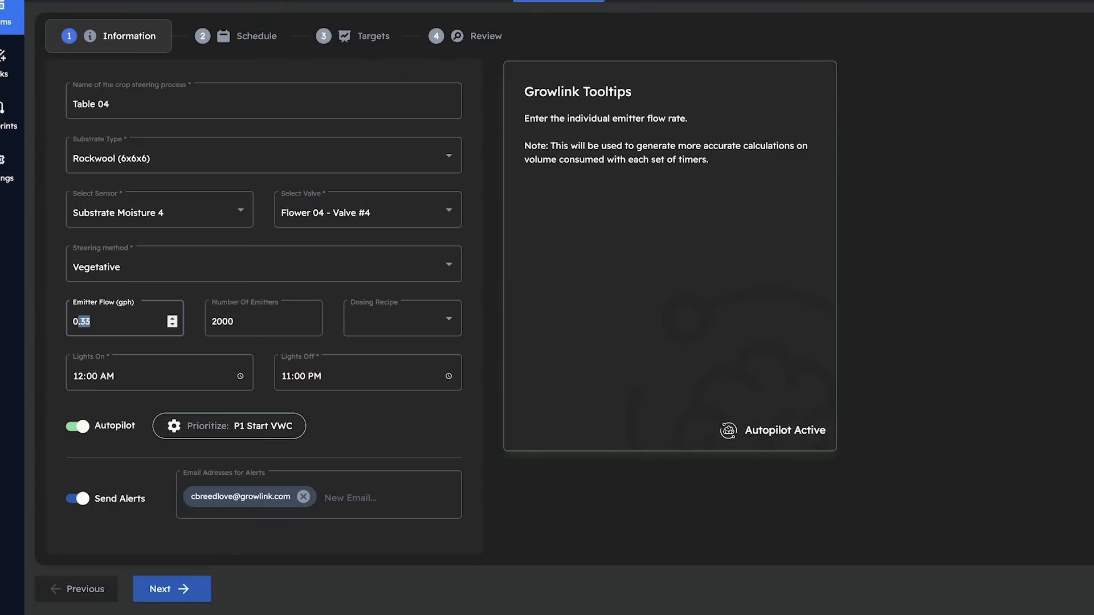
key("BackSpace")
key("BackSpace")
key("BackSpace")
type("0.5")
left_click(264, 321)
key("ctrl+a")
type("2")
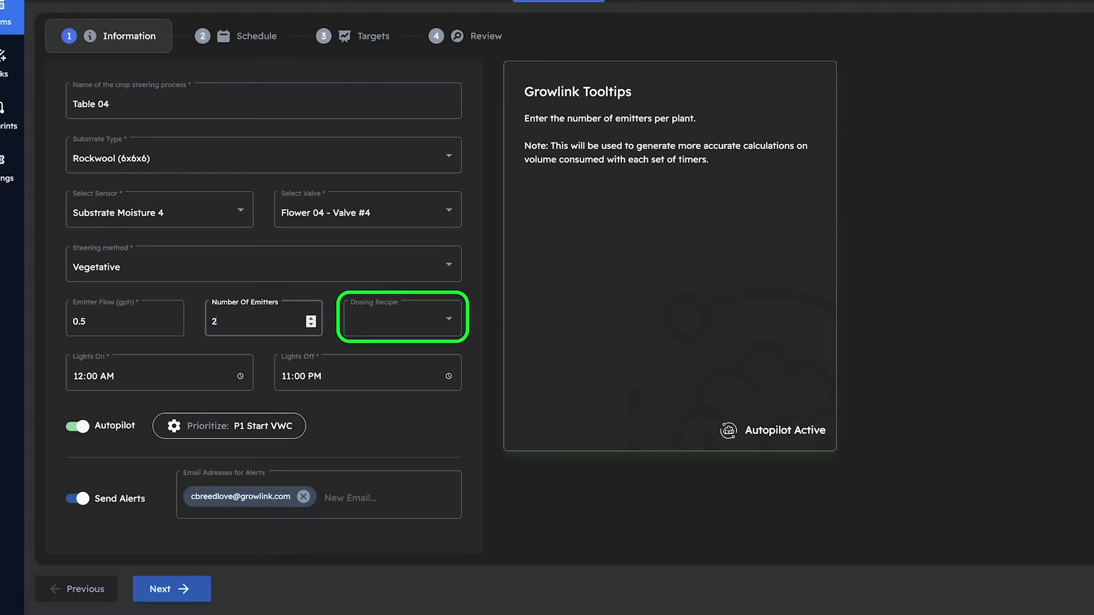
Step: Set the Lights Off time to 12:00 PM and turn off Autopilot
left_click(286, 376)
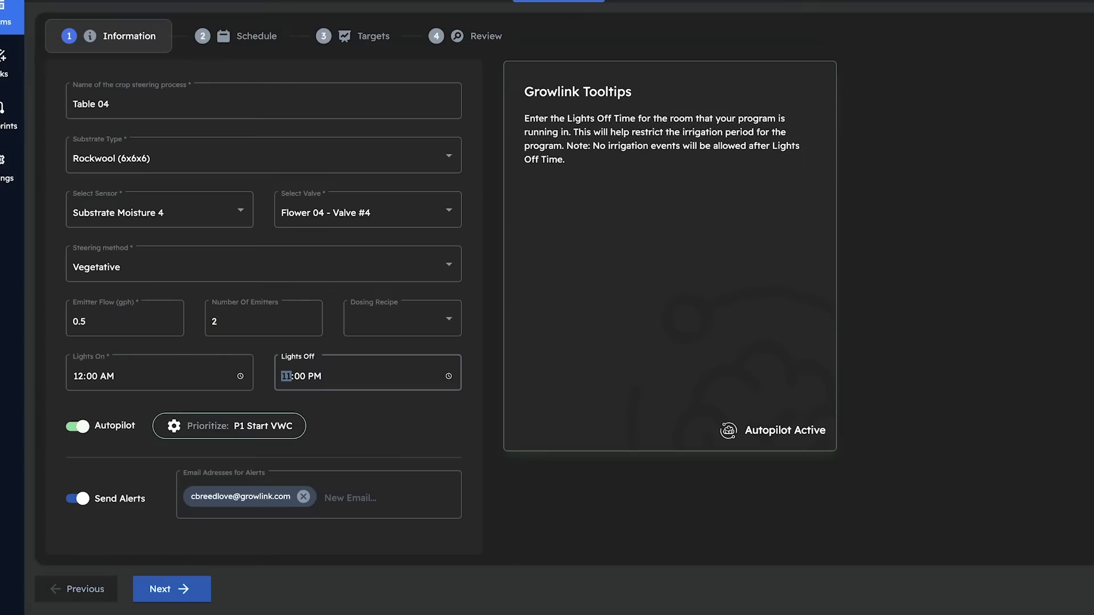
type("12")
key("Tab")
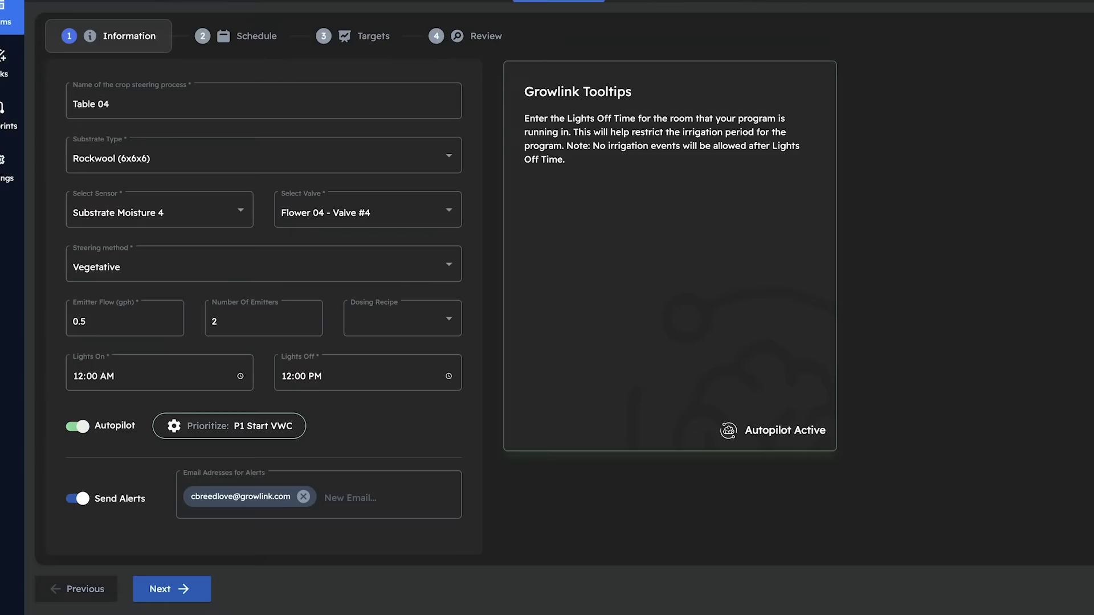
left_click(81, 426)
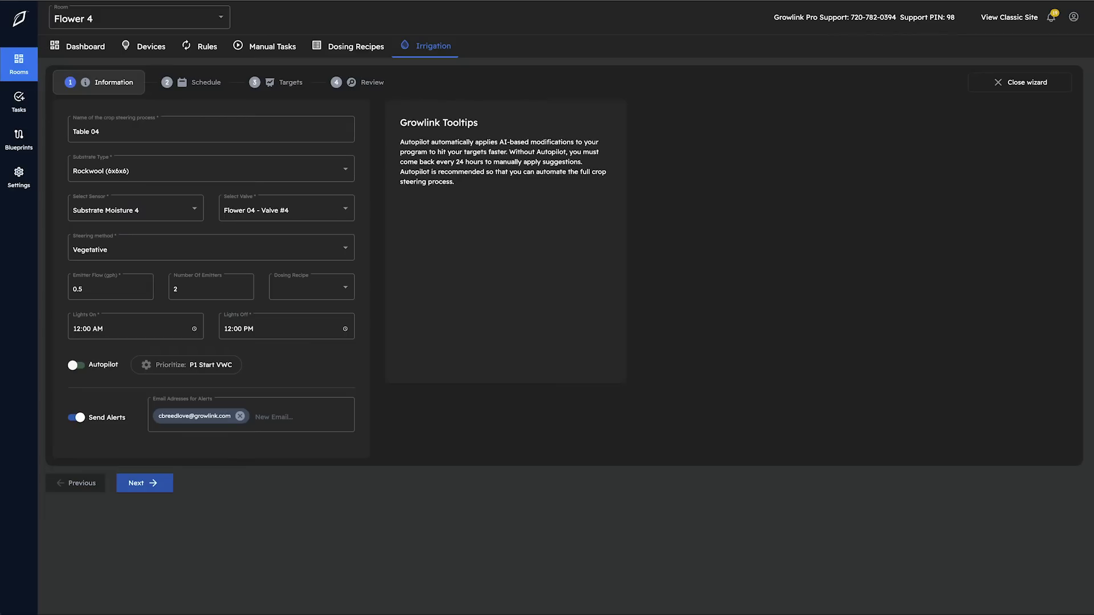
Step: Go through the schedule stage, keeping the default timers including the P1 start time, and continue to the targets
left_click(144, 483)
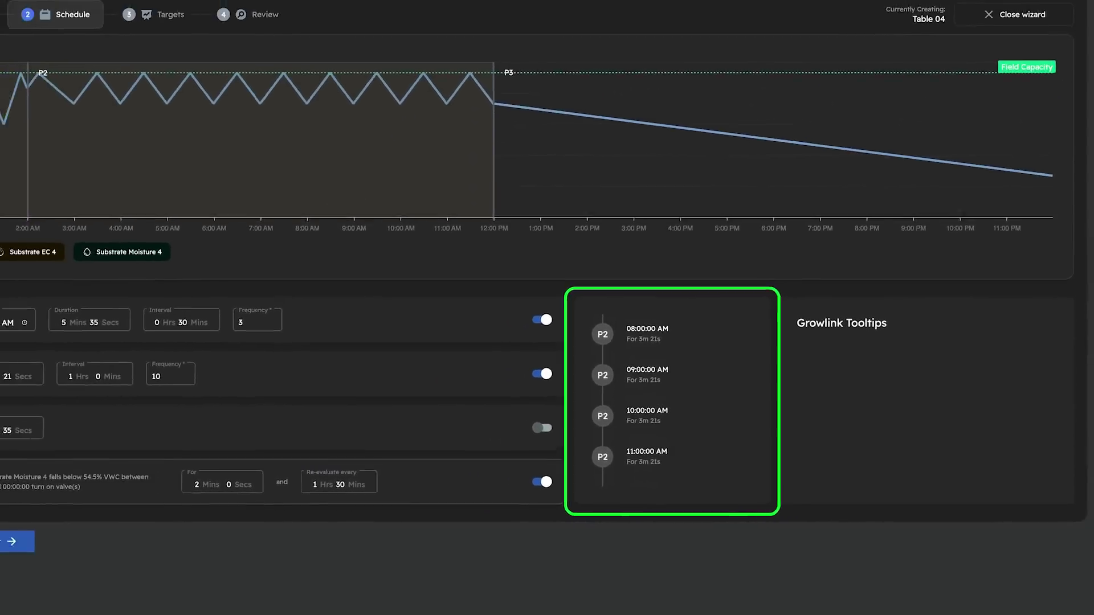
left_click(129, 349)
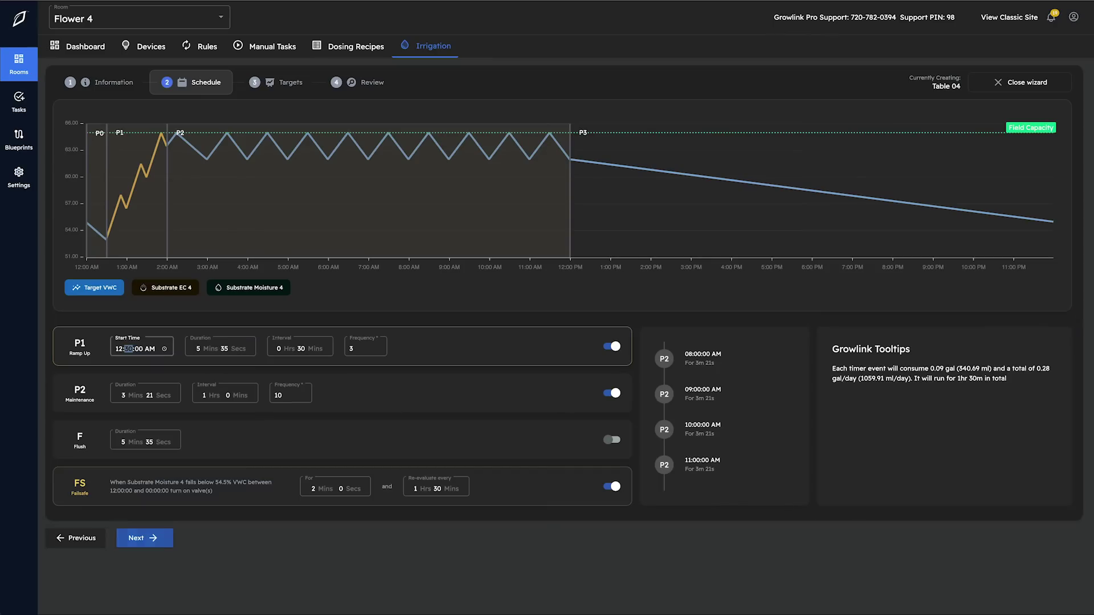
left_click(150, 538)
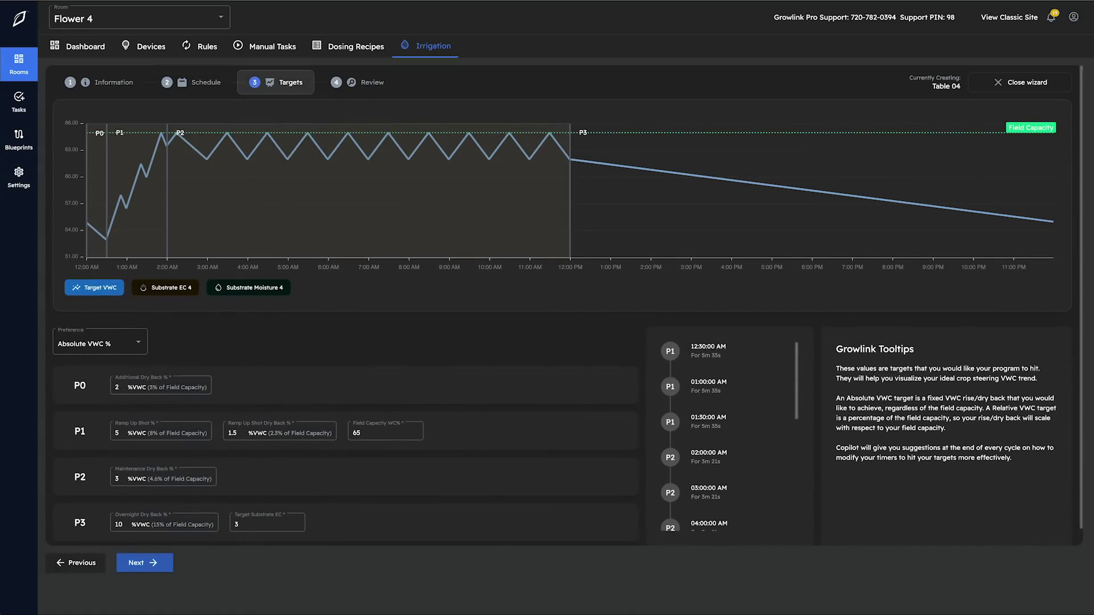
Step: Examine the P0 to P3 target fields for dry backs, ramp up shot, field capacity and substrate EC
left_click(123, 433)
left_click(123, 388)
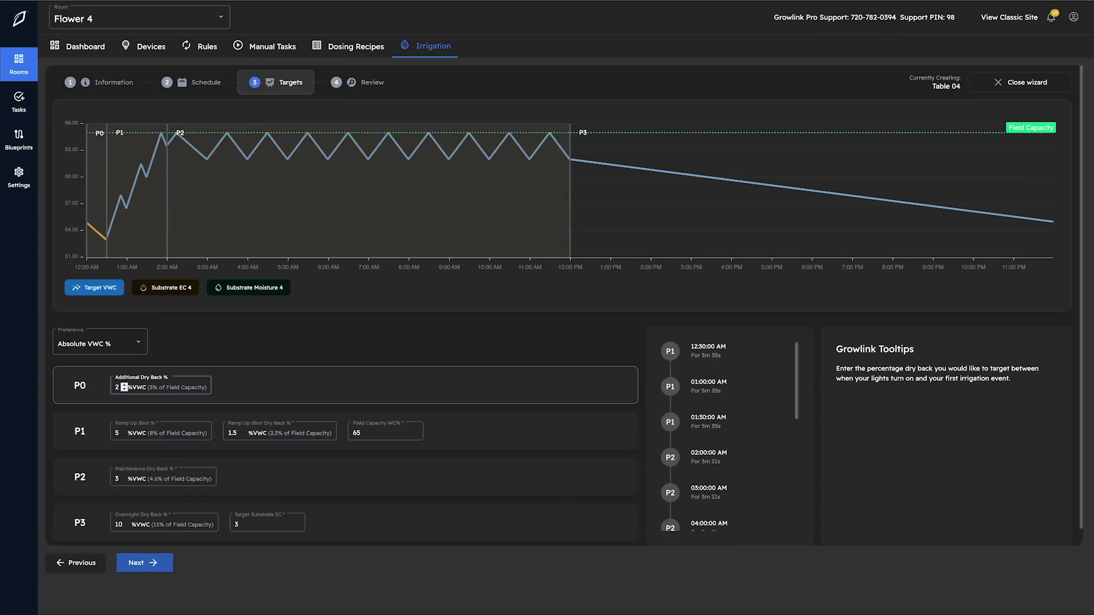
left_click(124, 433)
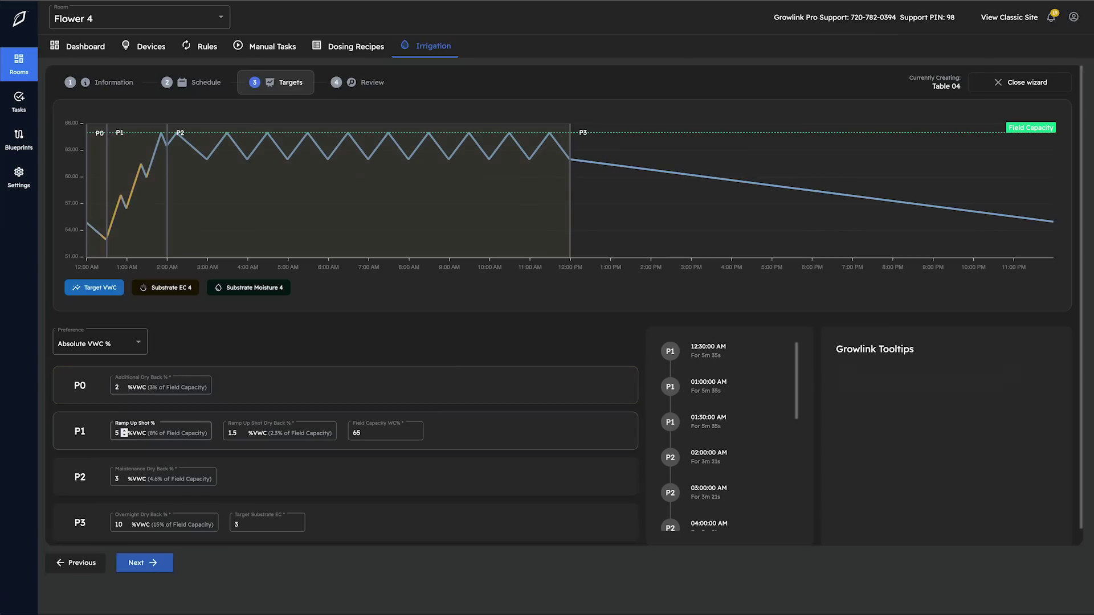
left_click(245, 433)
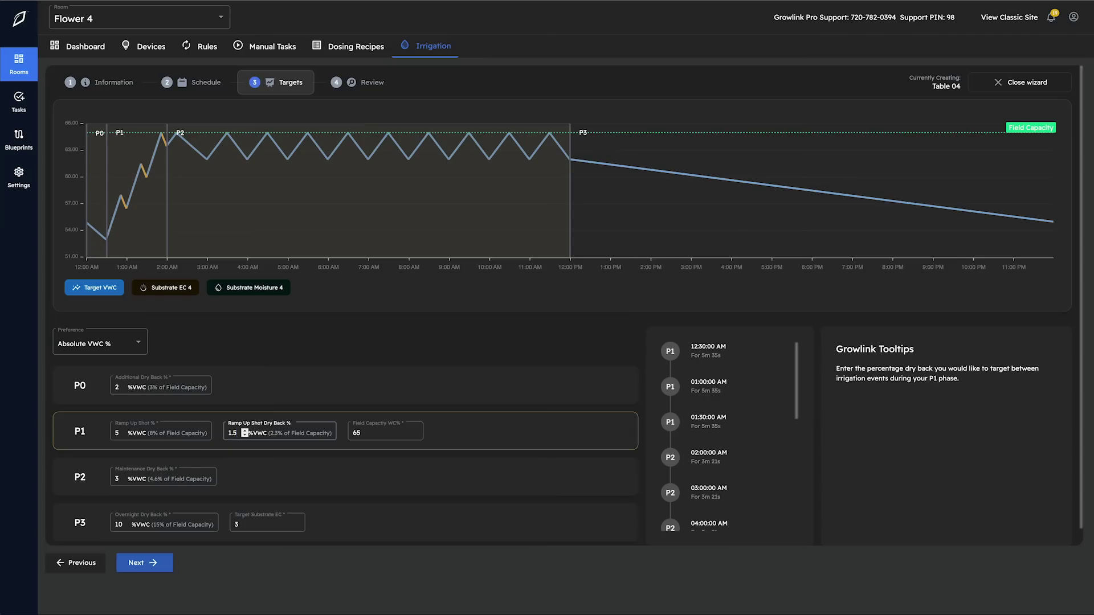
left_click(385, 433)
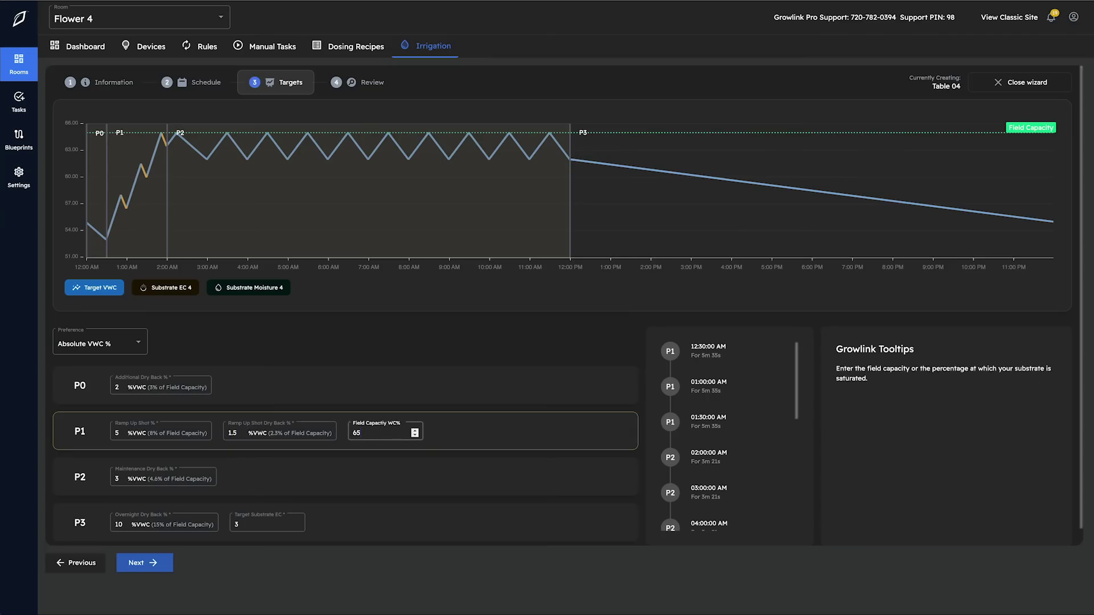
left_click(124, 479)
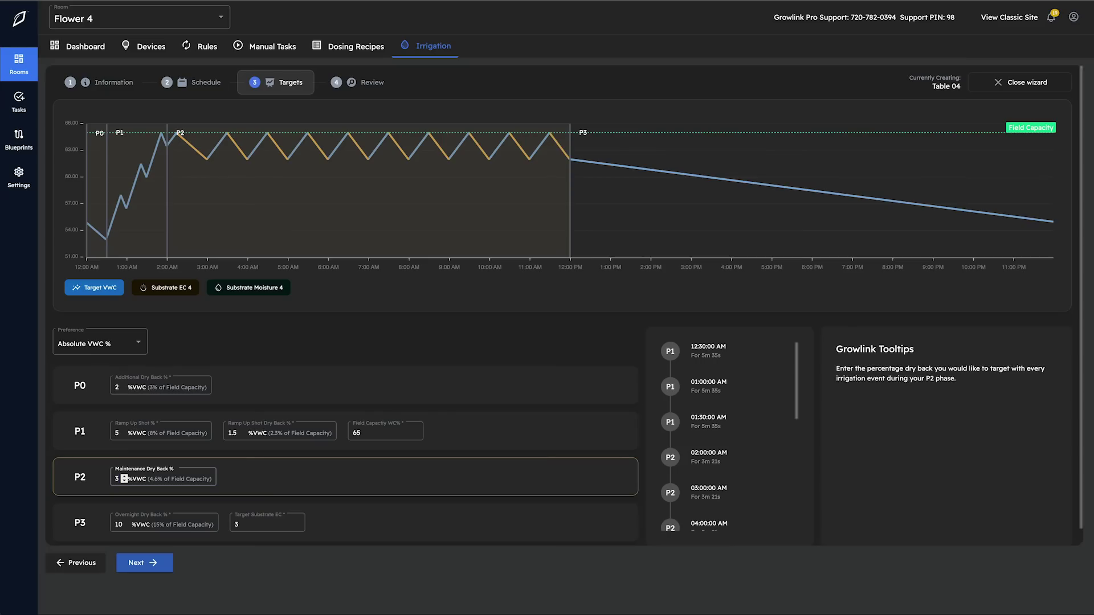
left_click(125, 525)
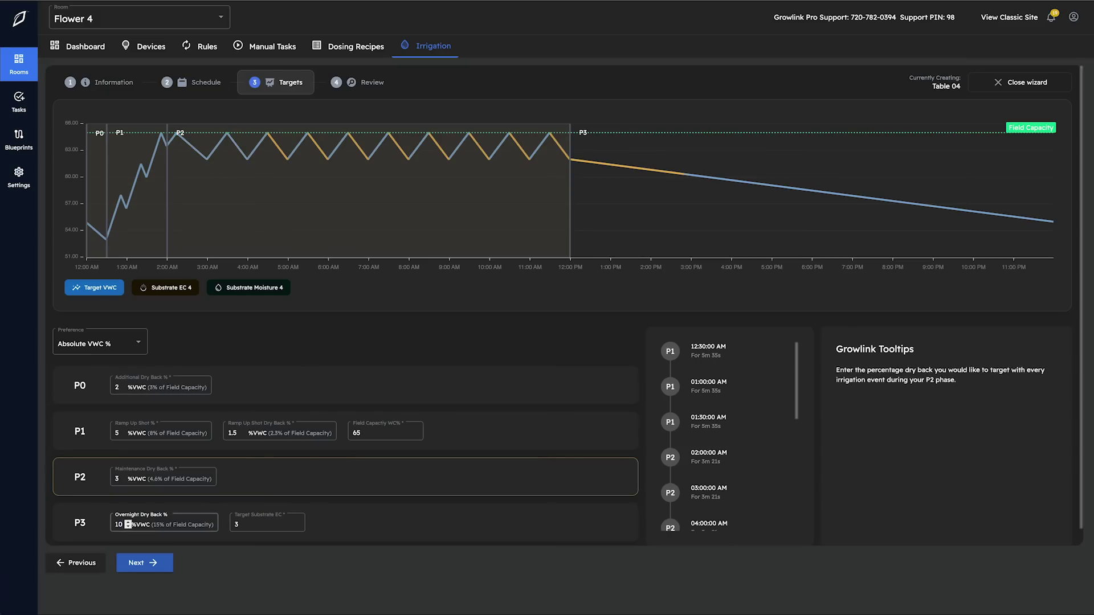
left_click(268, 524)
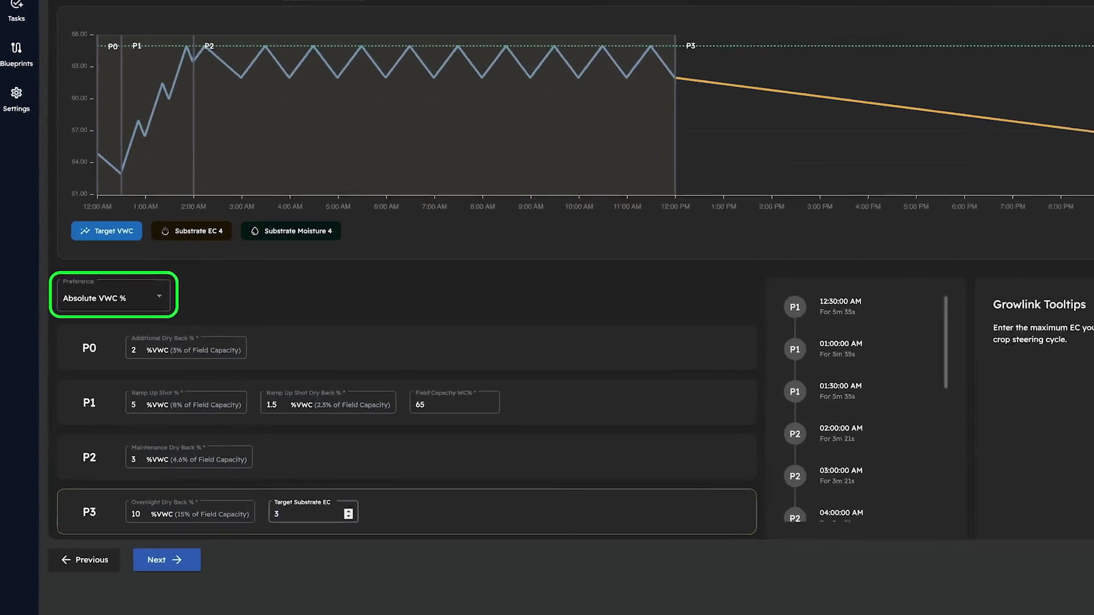
Step: Set the target preference to Relative VWC % and continue to the review stage
left_click(162, 129)
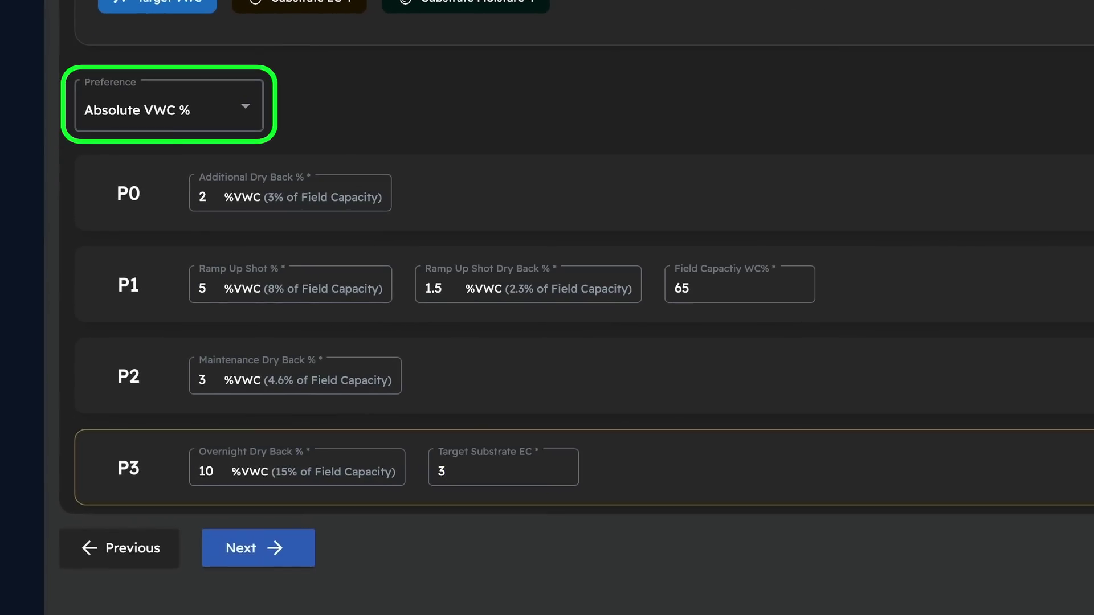
left_click(134, 150)
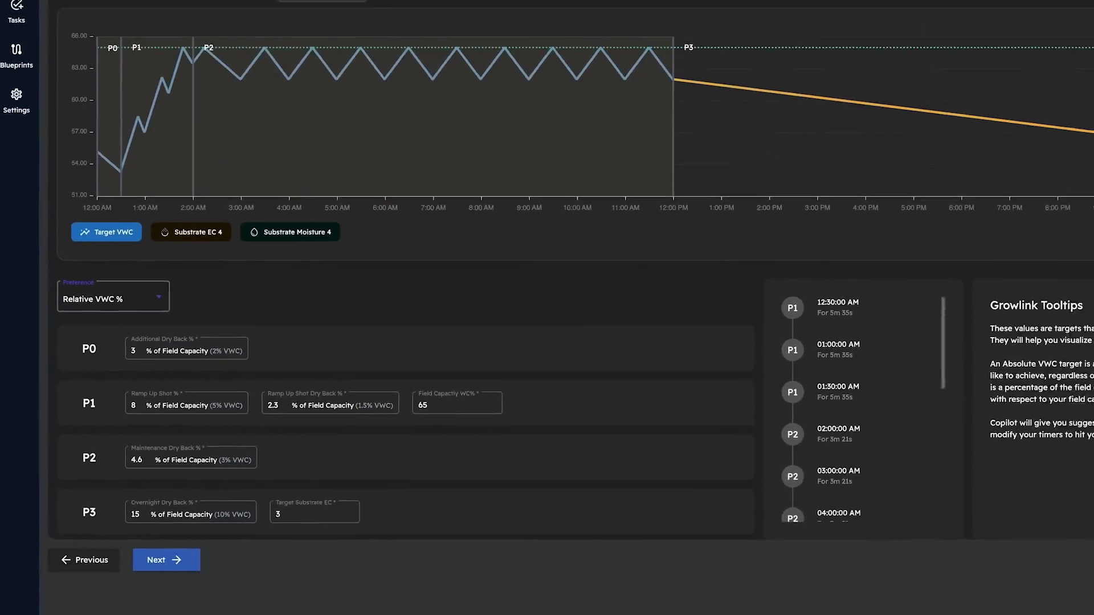
left_click(144, 563)
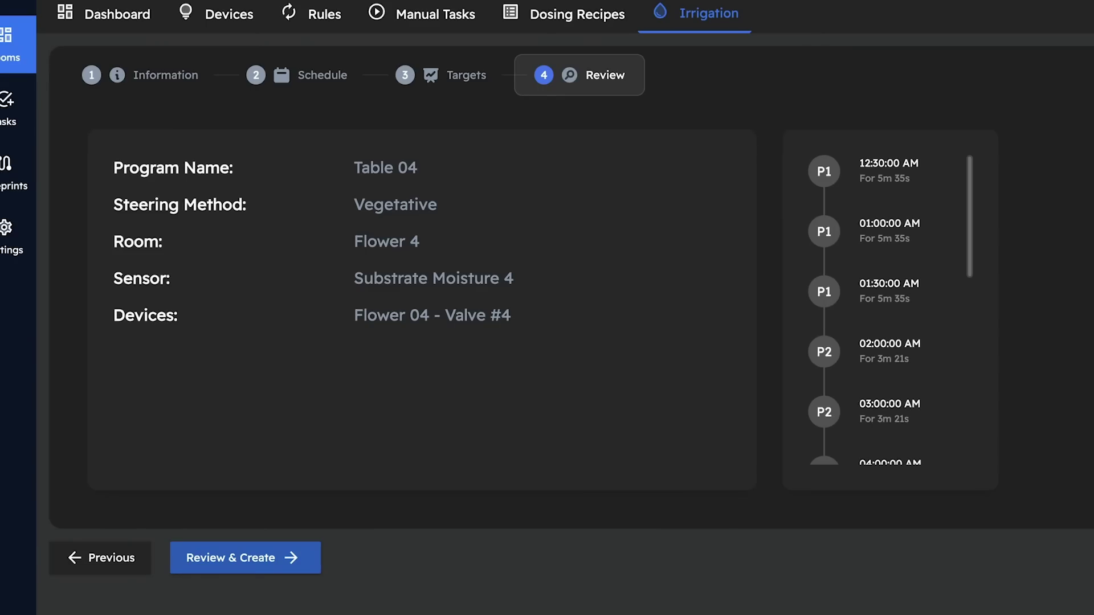
Step: Check the list of scheduled irrigation events in the review and create the Table 04 program
scroll(889, 310, "down", 8)
scroll(889, 311, "down", 2)
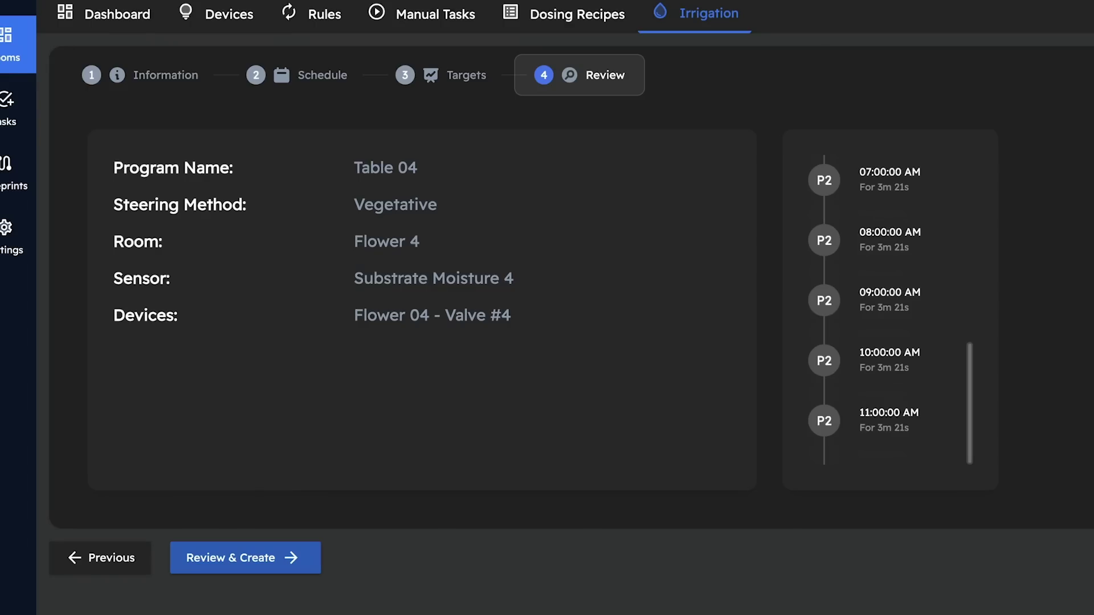
left_click(245, 558)
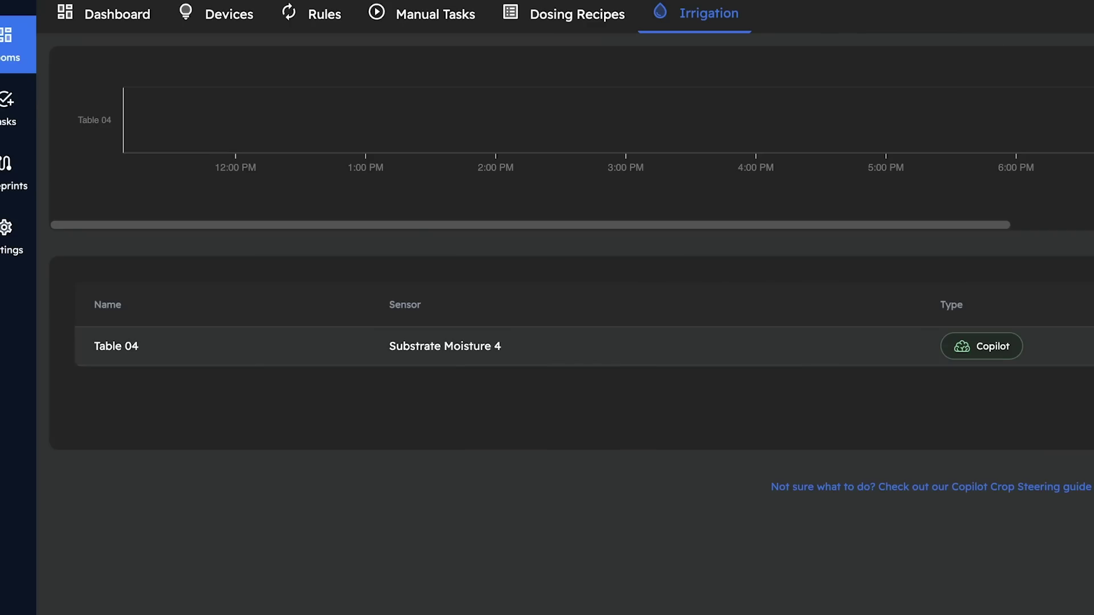